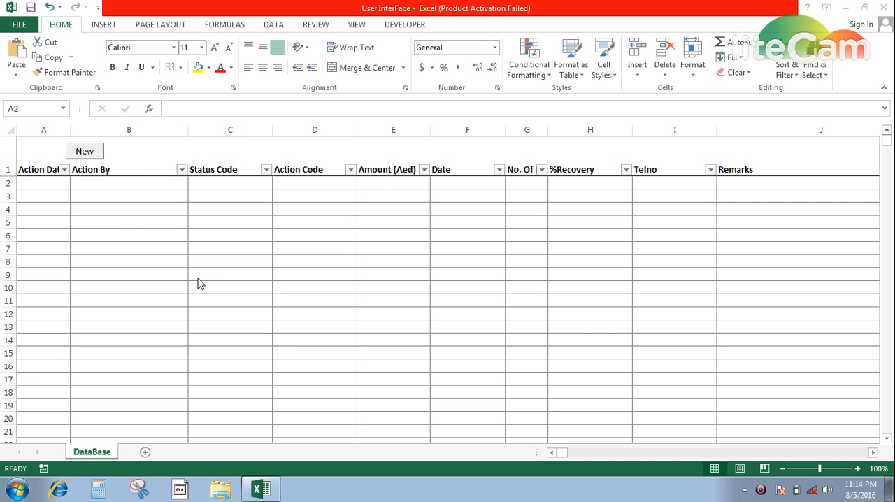
Move across the header row to review each column of the DataBase table.
{"action": "double_click", "coordinate": [142, 232]}
{"action": "key", "text": "Tab"}
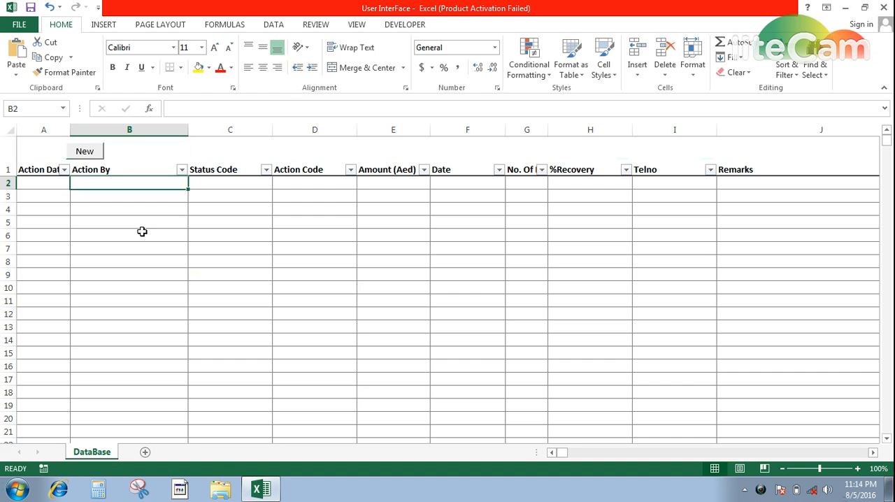
{"action": "key", "text": "Up"}
{"action": "key", "text": "Left"}
{"action": "key", "text": "Right"}
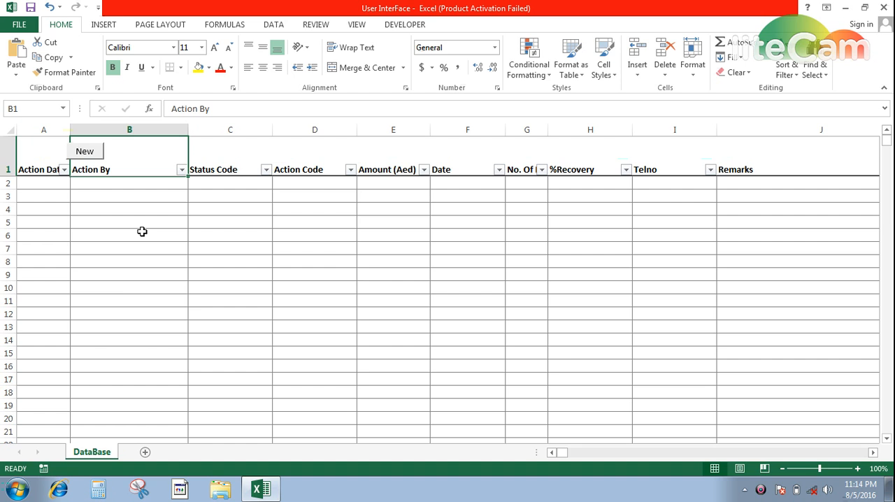
{"action": "key", "text": "Left"}
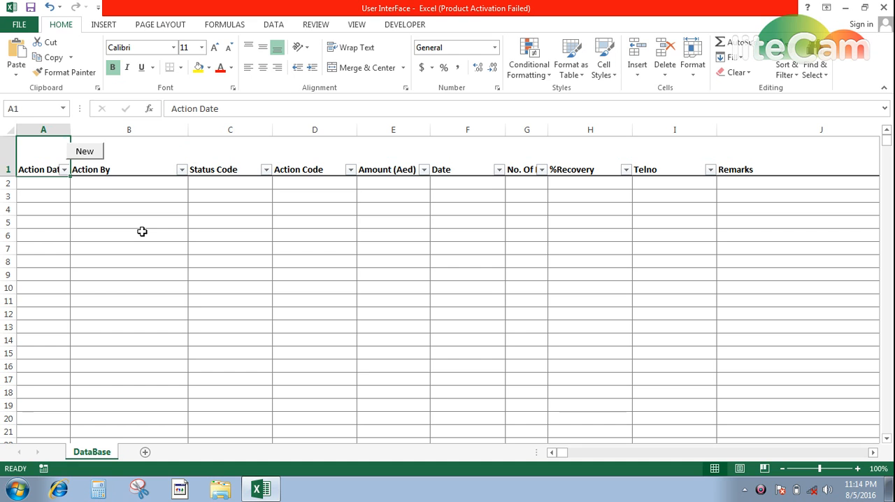
{"action": "key", "text": "Right"}
{"action": "key", "text": "Right"}
{"action": "key", "text": "Right"}
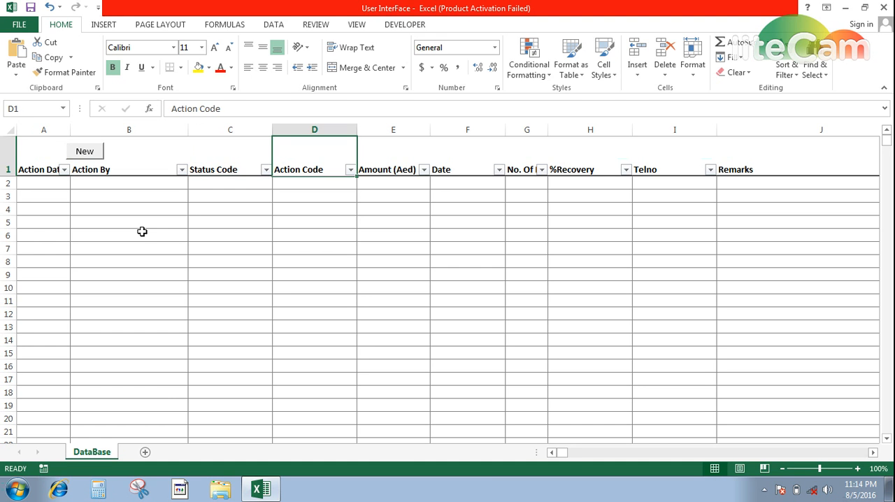
{"action": "key", "text": "Right"}
{"action": "key", "text": "Right"}
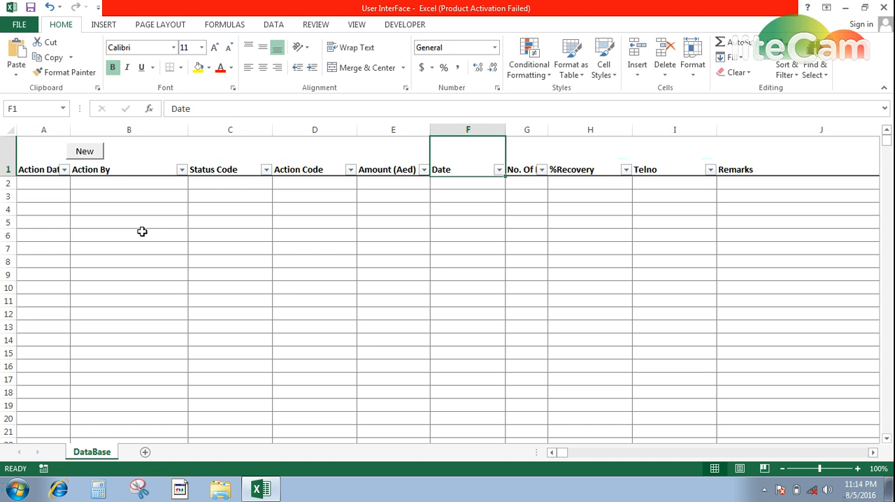
{"action": "key", "text": "Right"}
{"action": "key", "text": "Right"}
{"action": "key", "text": "Right"}
{"action": "key", "text": "Right"}
{"action": "key", "text": "Left"}
{"action": "key", "text": "Left"}
{"action": "key", "text": "Left"}
{"action": "key", "text": "Left"}
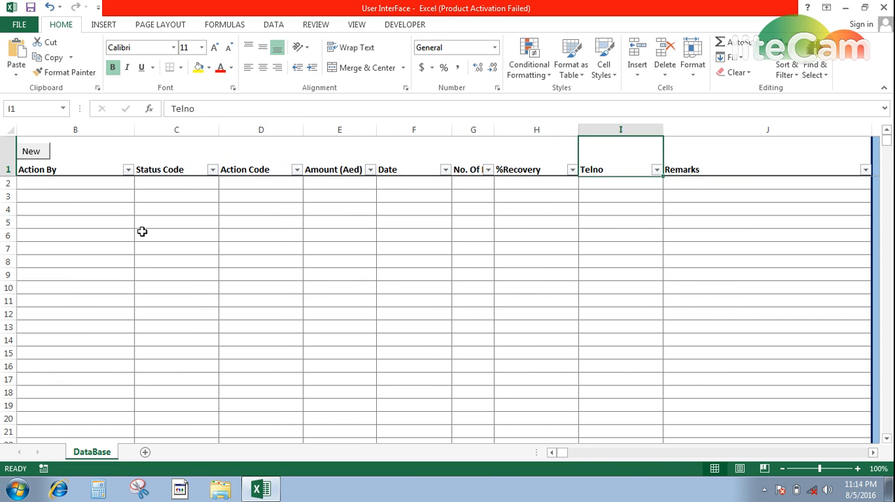
{"action": "key", "text": "Left"}
{"action": "key", "text": "Left"}
{"action": "key", "text": "Left"}
{"action": "key", "text": "Left"}
{"action": "key", "text": "Left"}
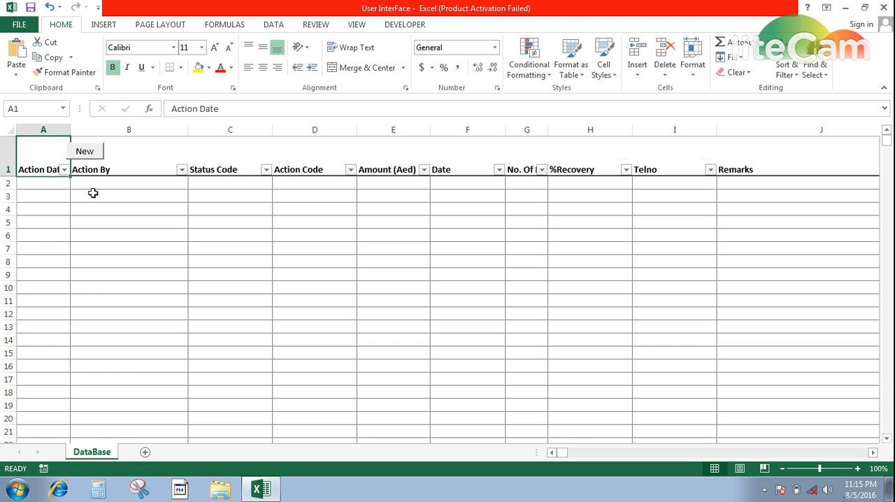
Open the data-entry form and enter Action Date 08/05/2016, the Action By user, codes CB and CB, amount 12000.
{"action": "left_click", "coordinate": [86, 152]}
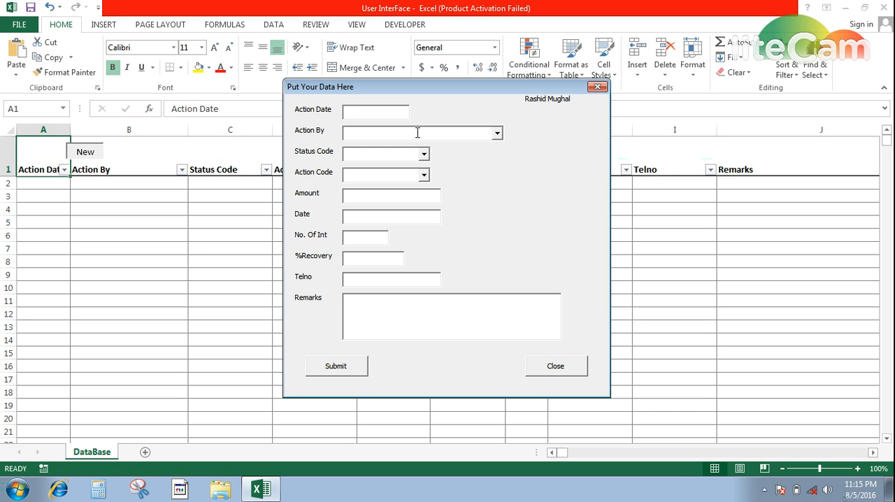
{"action": "type", "text": "08/05/2016"}
{"action": "type", "text": "r"}
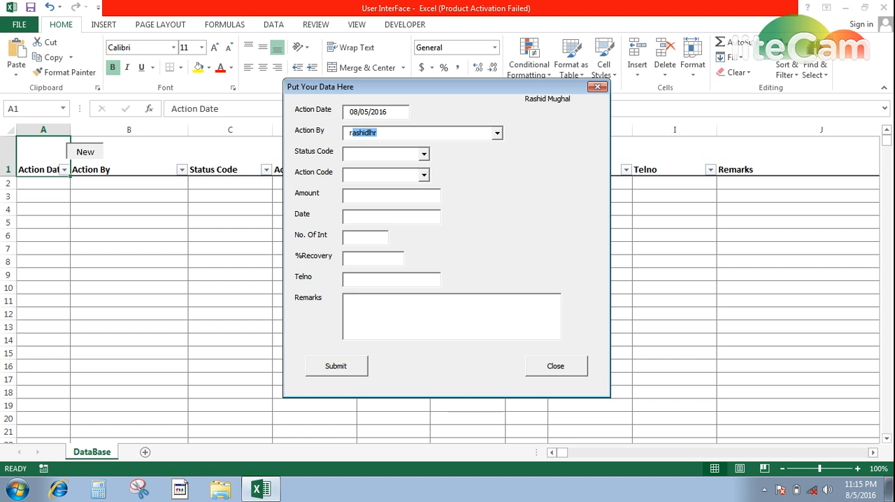
{"action": "key", "text": "BackSpace"}
{"action": "key", "text": "BackSpace"}
{"action": "type", "text": "r"}
{"action": "key", "text": "Tab"}
{"action": "type", "text": "C"}
{"action": "key", "text": "Tab"}
{"action": "type", "text": "CB"}
{"action": "key", "text": "Tab"}
{"action": "type", "text": "12000"}
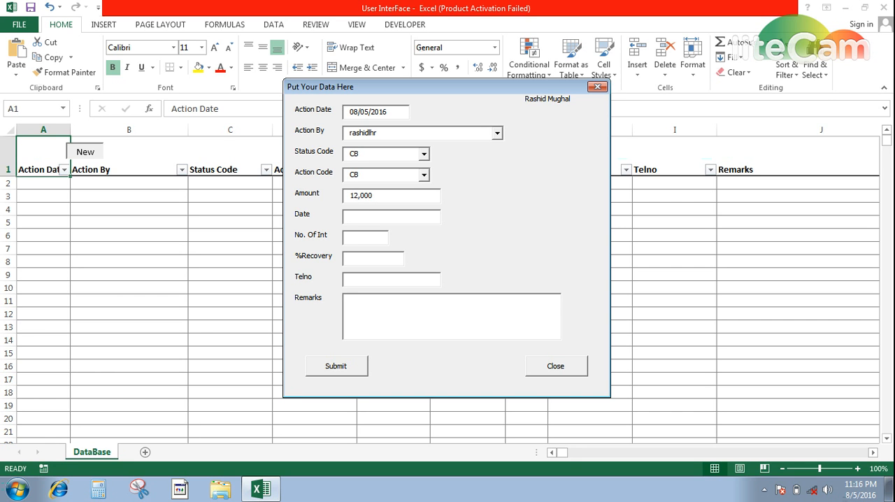
Enter No. Of Int 1 and the remark "Call back that guy after some days he will return the outstanding amount", submit, and close the form.
{"action": "type", "text": "1"}
{"action": "type", "text": "CALL"}
{"action": "key", "text": "BackSpace"}
{"action": "key", "text": "BackSpace"}
{"action": "key", "text": "BackSpace"}
{"action": "type", "text": "all back that guy after some day"}
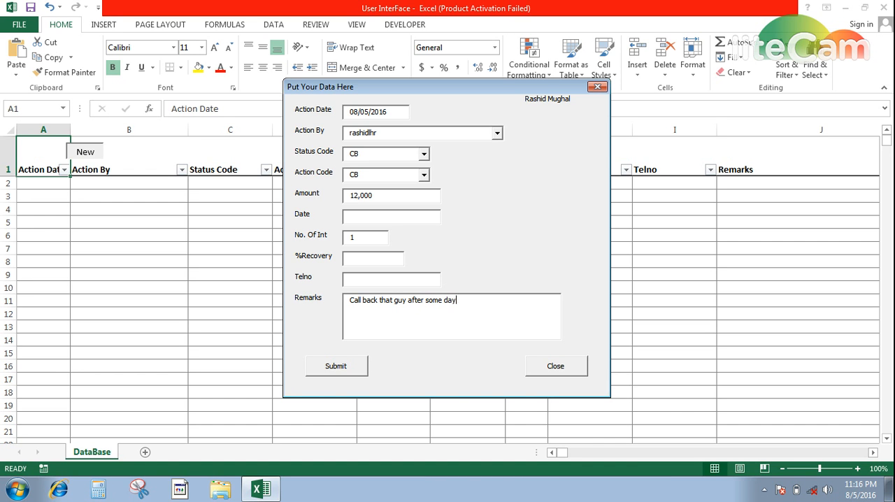
{"action": "type", "text": "s he will return the outstandin"}
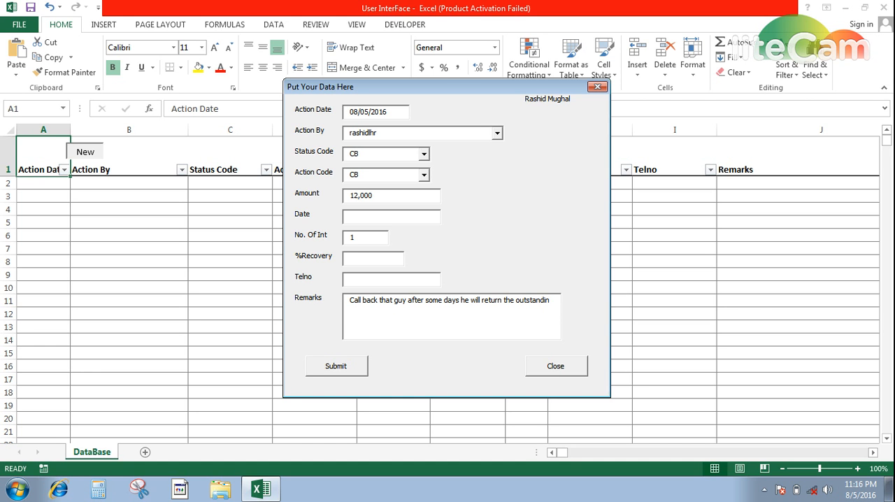
{"action": "type", "text": "g amount"}
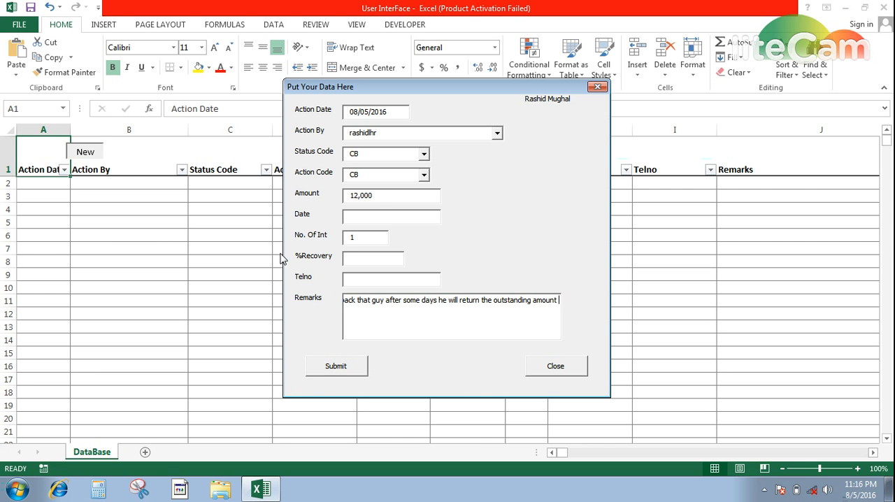
{"action": "left_click", "coordinate": [352, 368]}
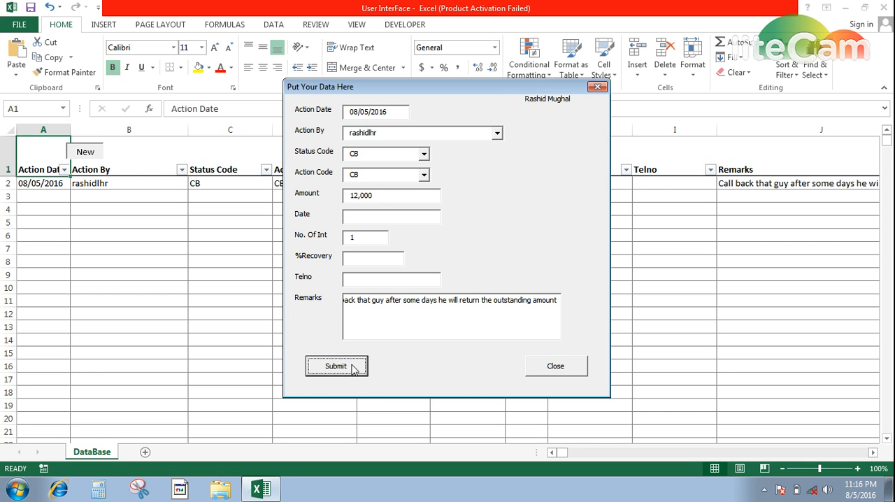
{"action": "left_click", "coordinate": [577, 366]}
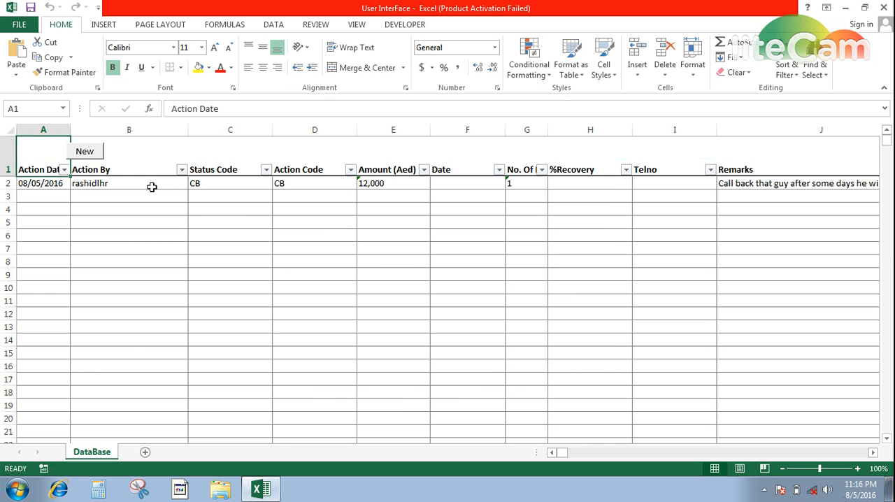
Reopen the form, insert today's date, fill every other field with "jh", submit the record and close the form.
{"action": "left_click", "coordinate": [46, 185]}
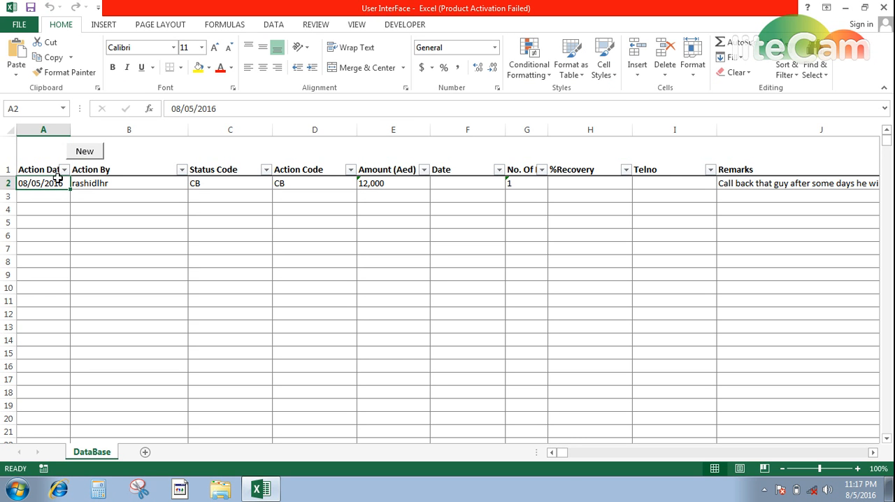
{"action": "left_click", "coordinate": [88, 157]}
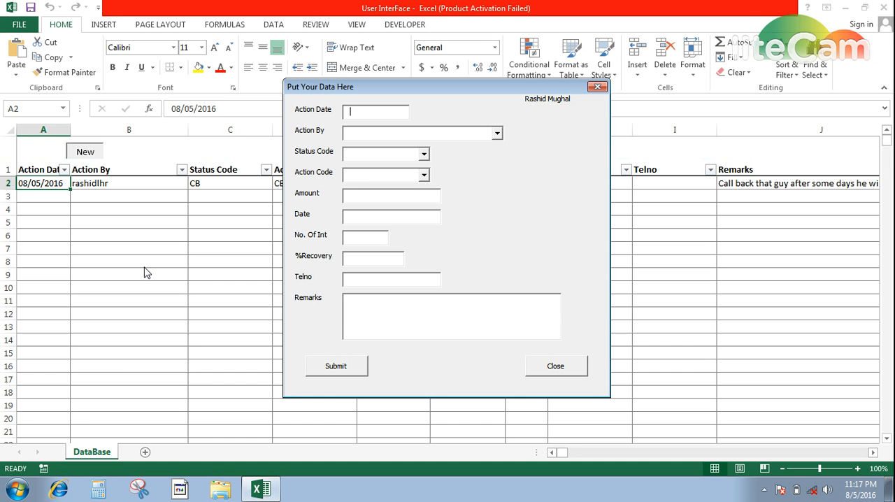
{"action": "key", "text": "ctrl+semicolon"}
{"action": "key", "text": "Tab"}
{"action": "type", "text": "jh"}
{"action": "key", "text": "Tab"}
{"action": "type", "text": "jh"}
{"action": "key", "text": "Tab"}
{"action": "type", "text": "jh"}
{"action": "key", "text": "Tab"}
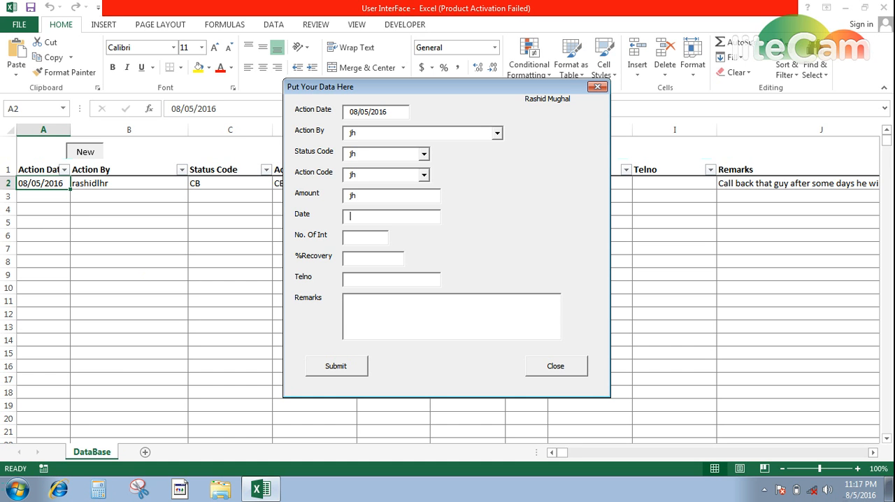
{"action": "type", "text": "jh"}
{"action": "key", "text": "Tab"}
{"action": "type", "text": "jh"}
{"action": "key", "text": "Tab"}
{"action": "type", "text": "jh"}
{"action": "key", "text": "Tab"}
{"action": "type", "text": "jh\tjh"}
{"action": "key", "text": "Tab"}
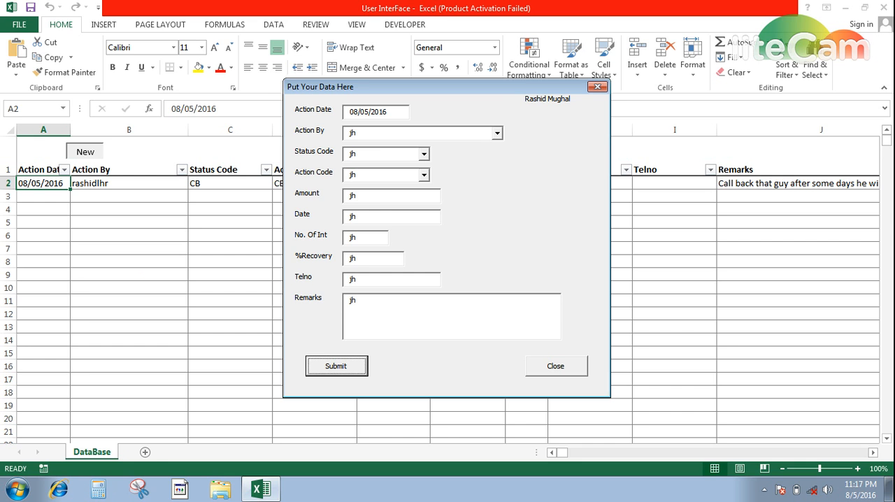
{"action": "key", "text": "Return"}
{"action": "key", "text": "Tab"}
{"action": "key", "text": "Return"}
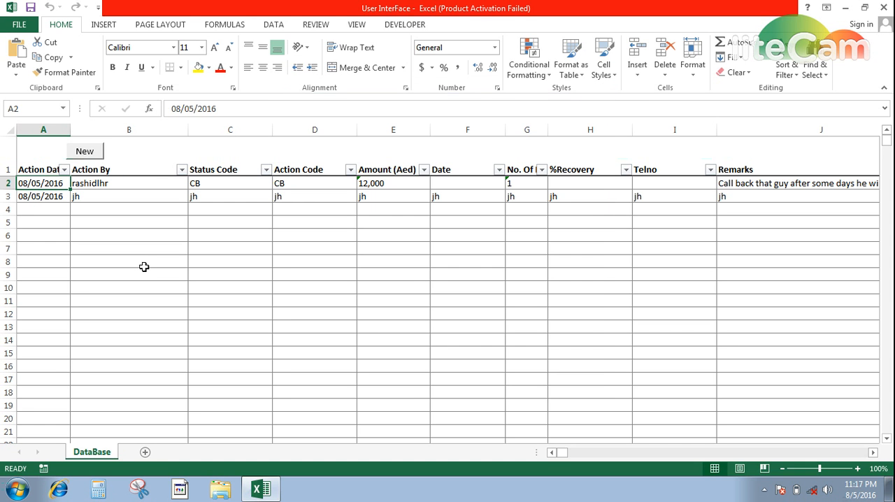
Reopen the form, insert today's date, fill every other field with "kj", submit the record and close the form.
{"action": "left_click", "coordinate": [99, 154]}
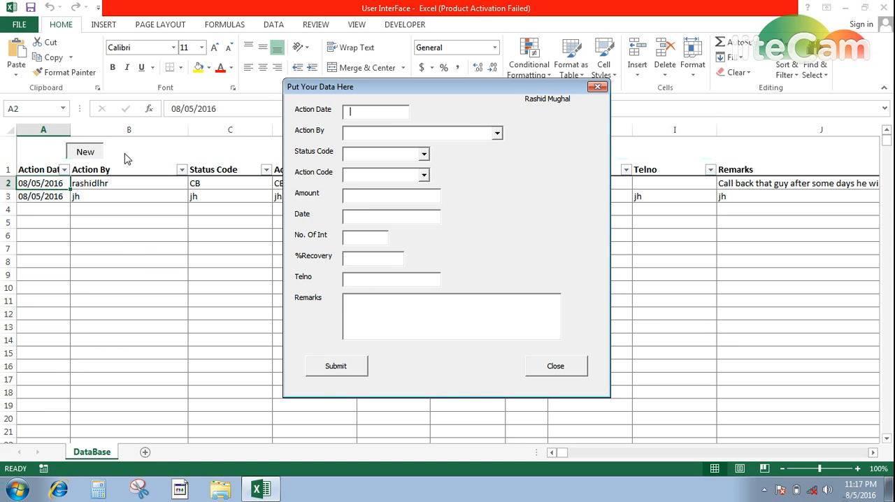
{"action": "key", "text": "Tab"}
{"action": "type", "text": "kj"}
{"action": "key", "text": "Tab"}
{"action": "type", "text": "kj"}
{"action": "key", "text": "Tab"}
{"action": "type", "text": "kj"}
{"action": "key", "text": "Tab"}
{"action": "type", "text": "kj"}
{"action": "key", "text": "Tab"}
{"action": "type", "text": "kj"}
{"action": "key", "text": "Tab"}
{"action": "type", "text": "kj"}
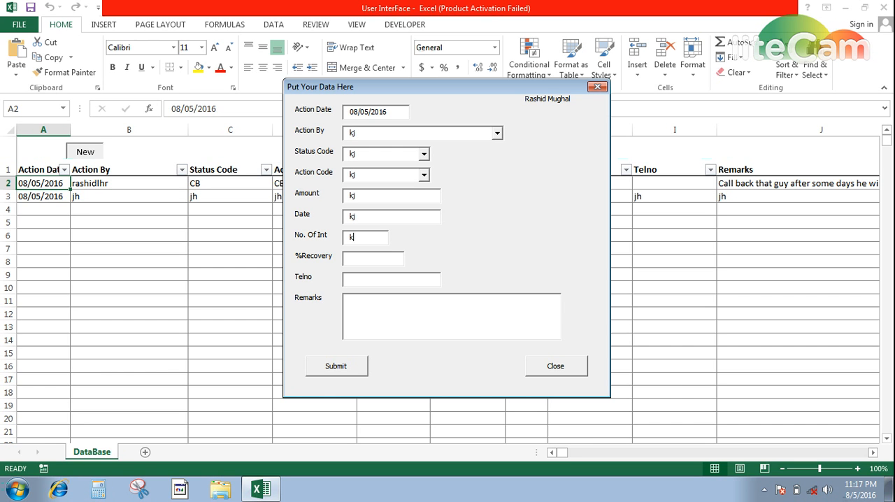
{"action": "key", "text": "Tab"}
{"action": "type", "text": "kj"}
{"action": "key", "text": "Tab"}
{"action": "type", "text": "kj"}
{"action": "key", "text": "Tab"}
{"action": "type", "text": "kj"}
{"action": "key", "text": "Tab"}
{"action": "key", "text": "Return"}
{"action": "key", "text": "Tab"}
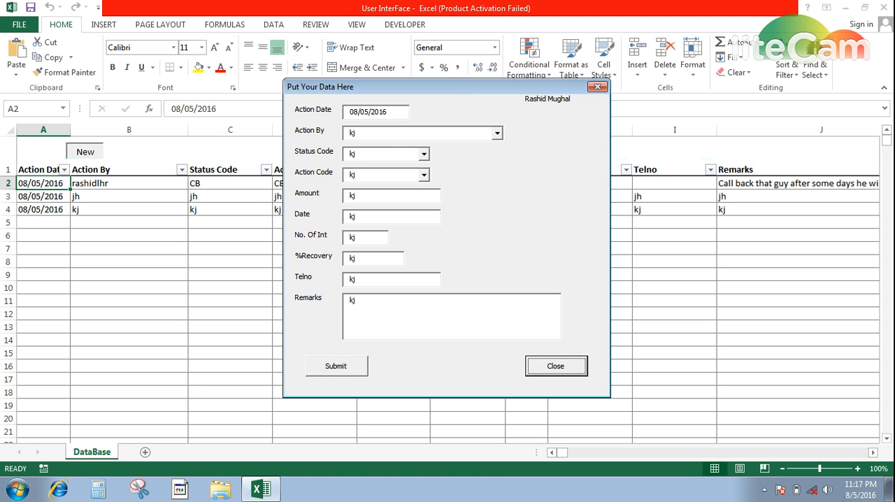
{"action": "key", "text": "Return"}
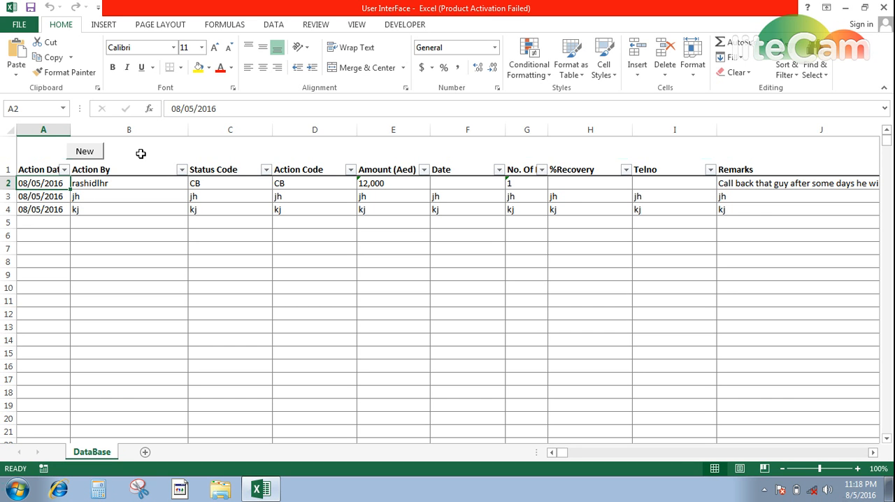
{"action": "key", "text": "Down"}
{"action": "key", "text": "Down"}
{"action": "key", "text": "Right"}
{"action": "key", "text": "Right"}
{"action": "key", "text": "Right"}
{"action": "key", "text": "Right"}
{"action": "key", "text": "Right"}
{"action": "key", "text": "Right"}
{"action": "key", "text": "Down"}
{"action": "key", "text": "Right"}
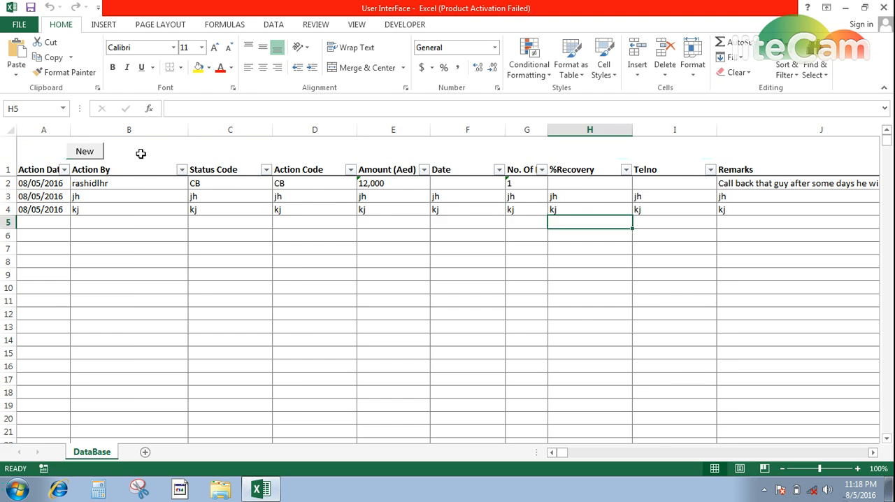
{"action": "key", "text": "Right"}
{"action": "key", "text": "Right"}
{"action": "key", "text": "Down"}
{"action": "type", "text": "ww"}
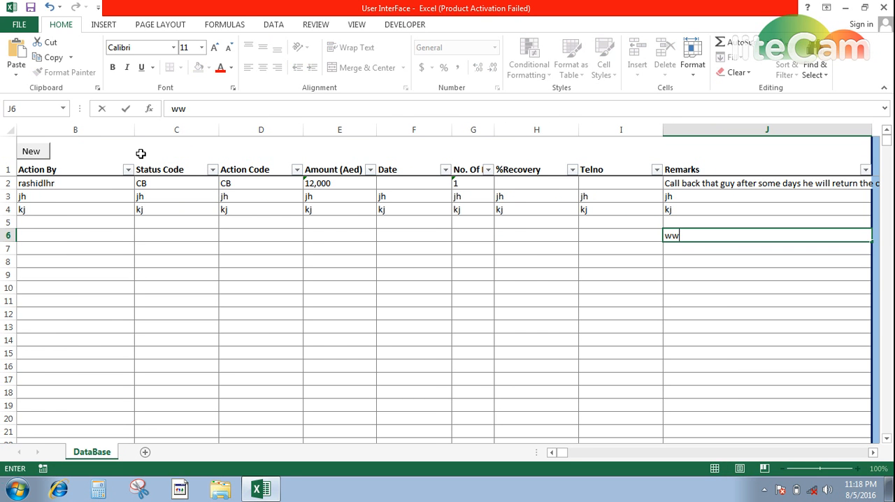
{"action": "type", "text": "w.facebook.com"}
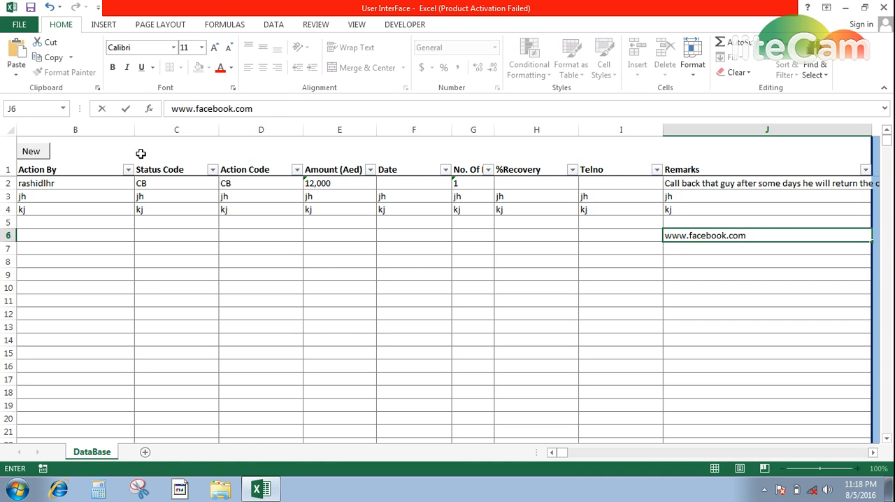
{"action": "type", "text": "/myetutorial"}
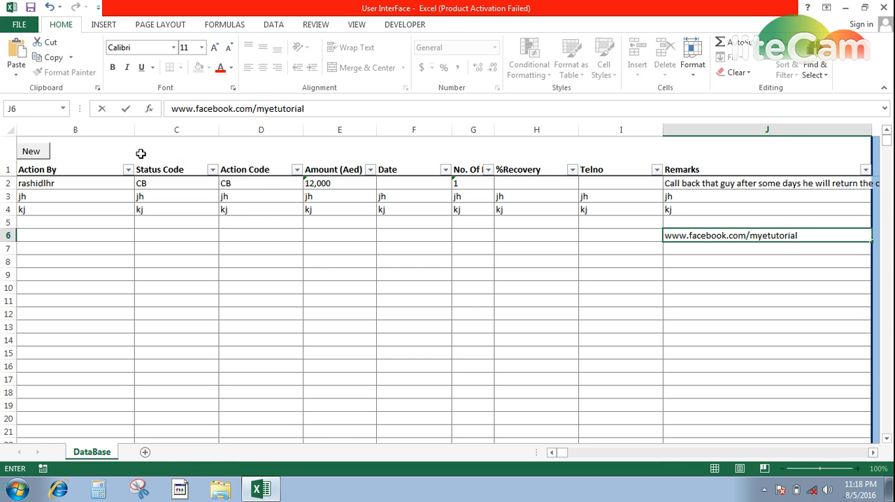
{"action": "key", "text": "Return"}
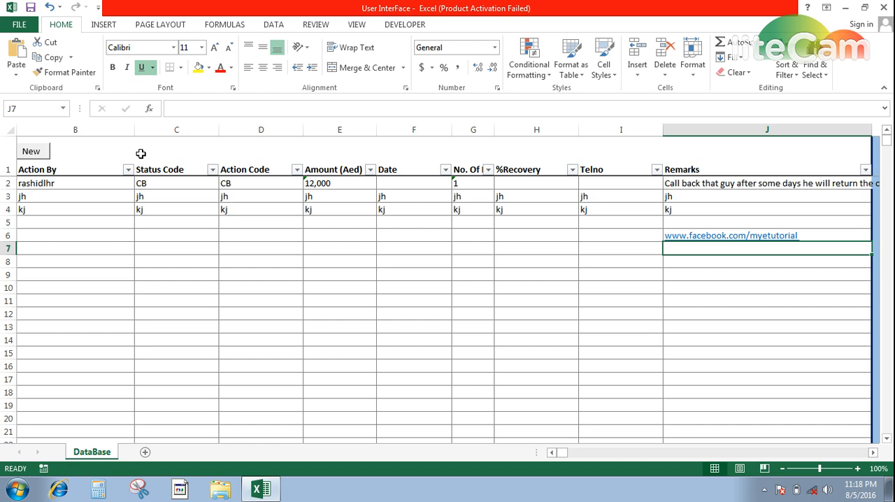
Enter "My E Tutorial" in cell J7 below the link.
{"action": "type", "text": "My E"}
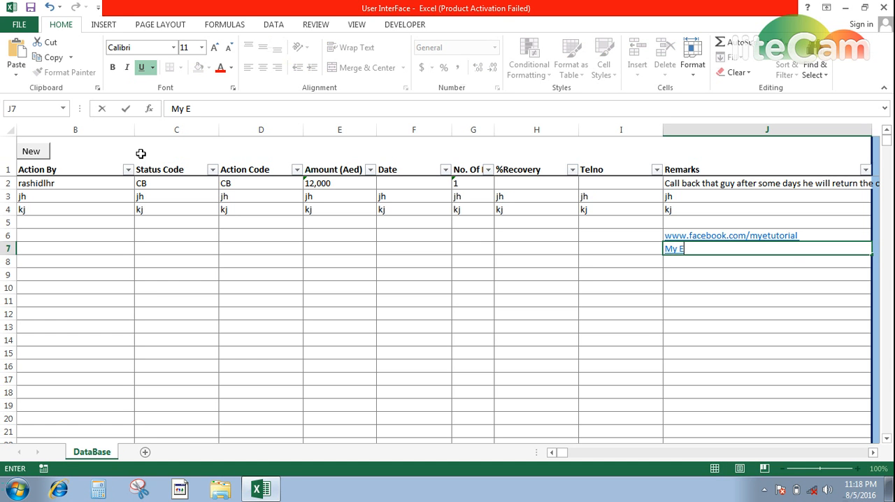
{"action": "type", "text": " Tutorial"}
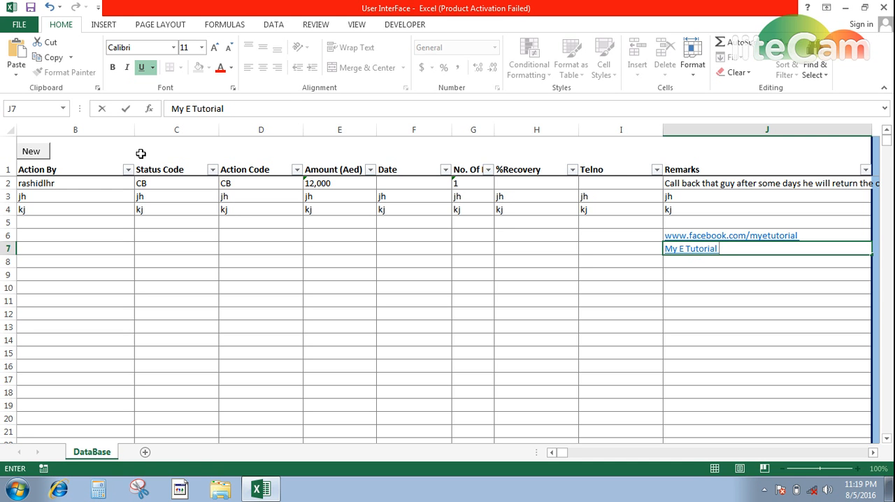
{"action": "key", "text": "Return"}
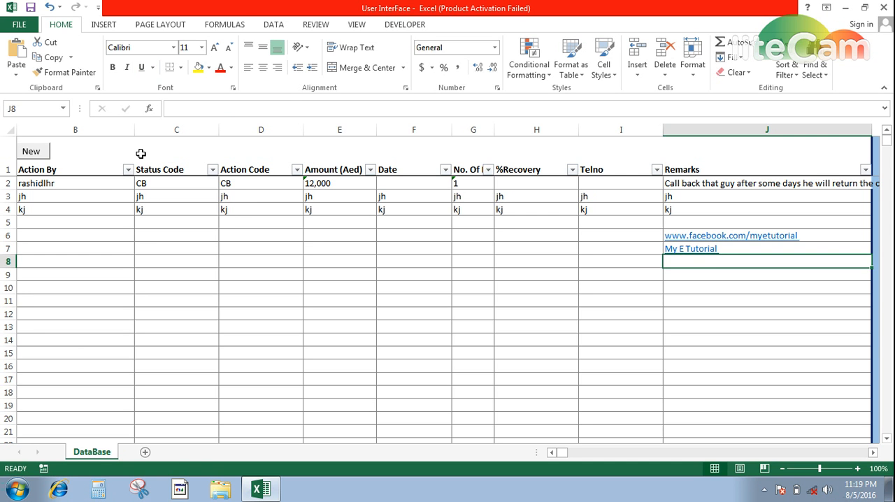
{"action": "key", "text": "Left"}
{"action": "key", "text": "Left"}
{"action": "key", "text": "Left"}
{"action": "key", "text": "Left"}
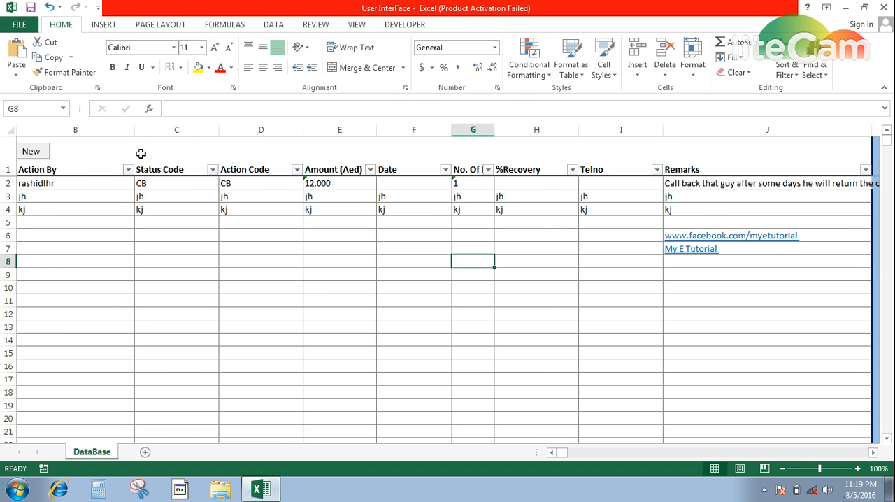
{"action": "key", "text": "Home"}
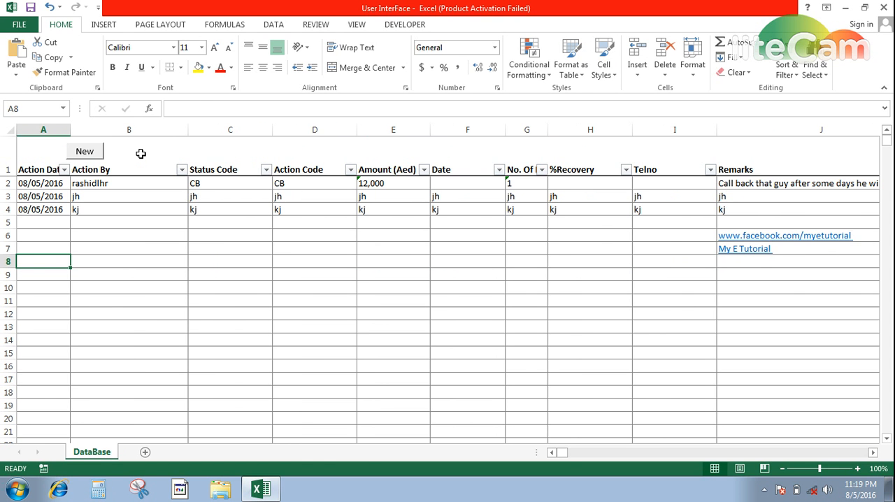